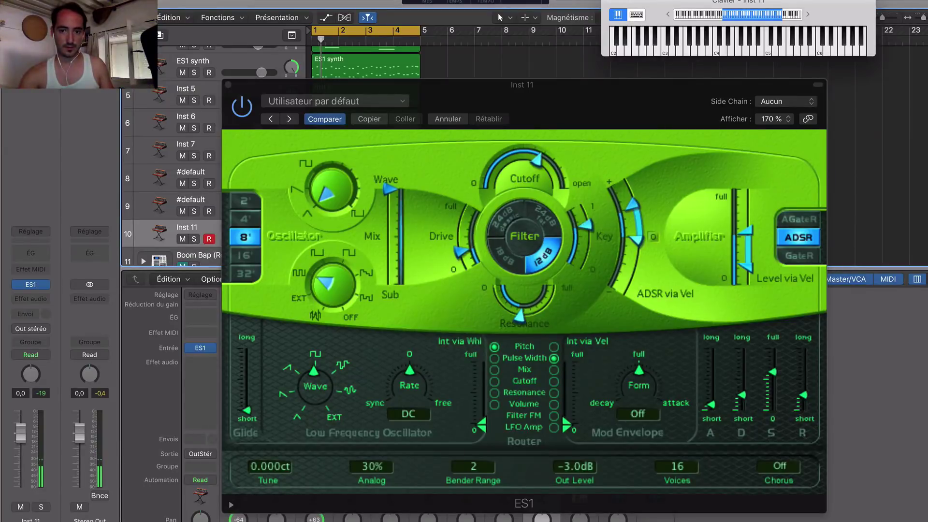
Open the filter cutoff slightly, set the resonance to its midpoint, and turn the main oscillator wave past square toward narrow pulse.
left_click_drag(532, 163, 536, 152)
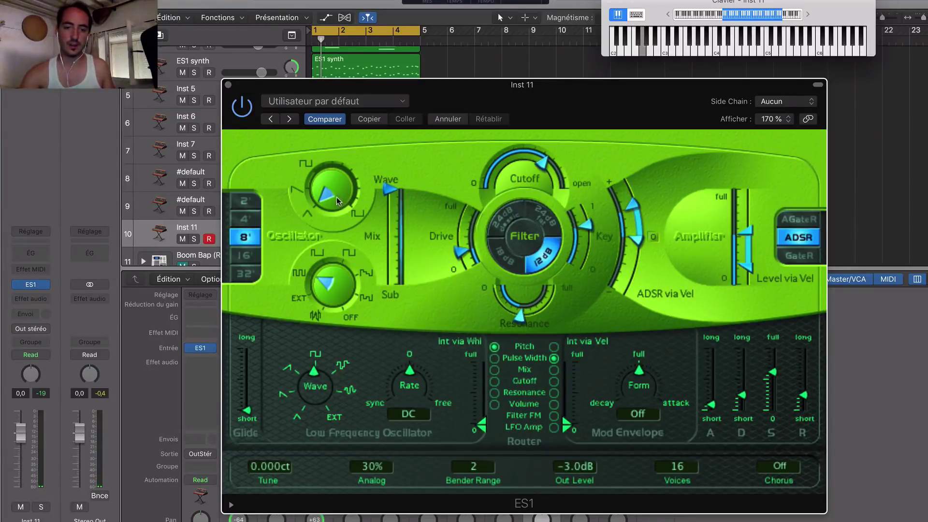
left_click_drag(336, 196, 331, 173)
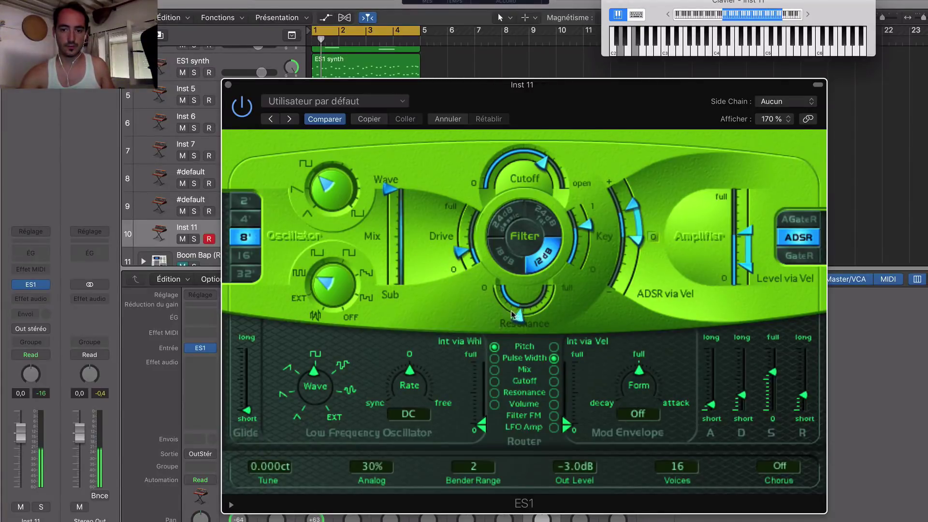
left_click_drag(512, 314, 493, 302)
left_click_drag(335, 186, 341, 167)
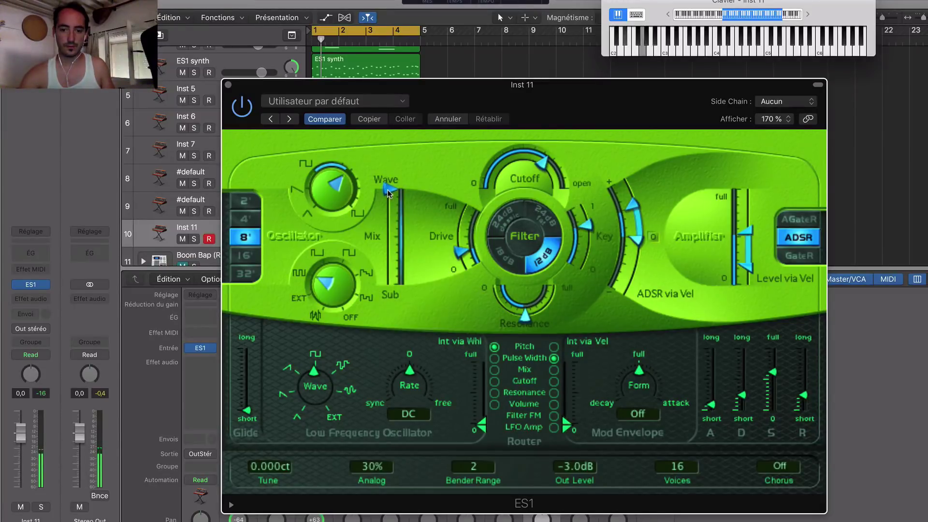
Change the sub-oscillator waveform, set the octave to 4', and balance the oscillator Mix about two-thirds toward Wave.
left_click_drag(341, 189, 340, 252)
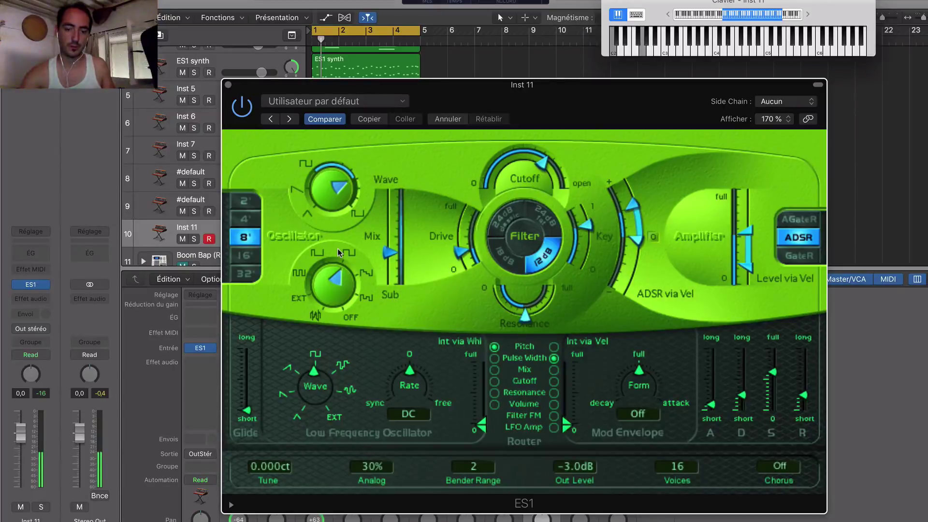
left_click(245, 218)
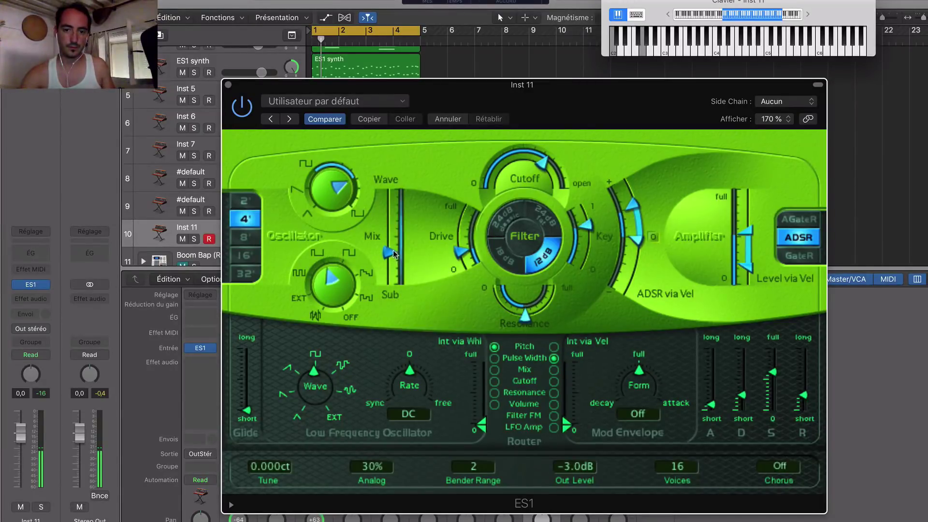
left_click_drag(394, 254, 395, 221)
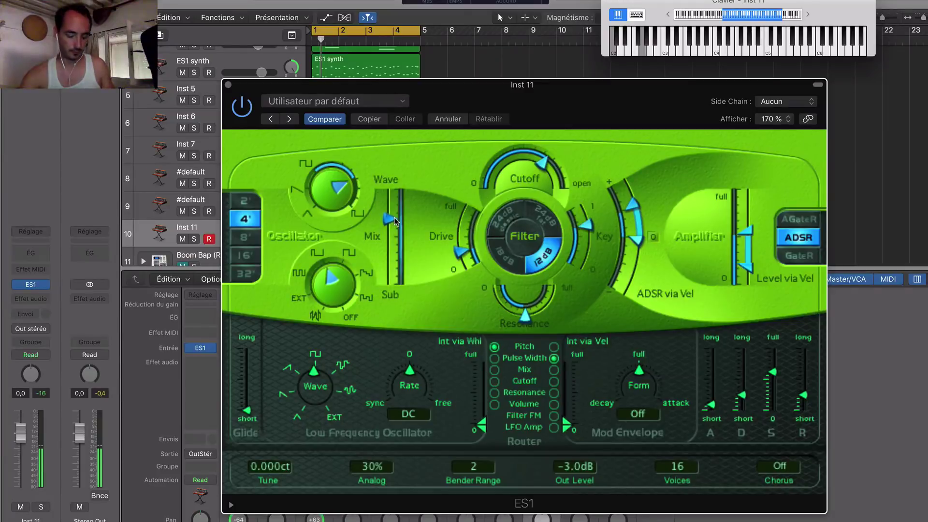
Lower the filter cutoff to about halfway, compare the 12 dB and 18 dB slopes, keep 18 dB, and reduce the resonance slightly.
left_click_drag(541, 163, 523, 160)
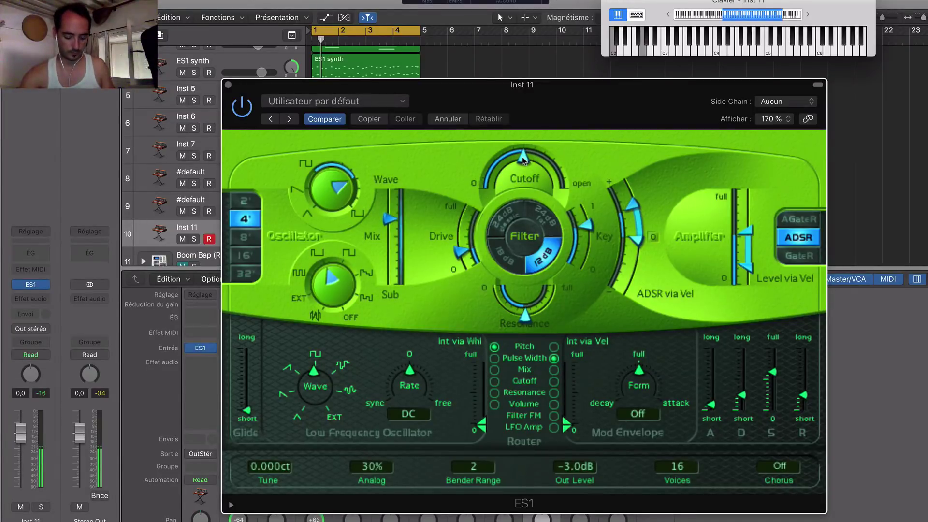
left_click_drag(521, 157, 526, 159)
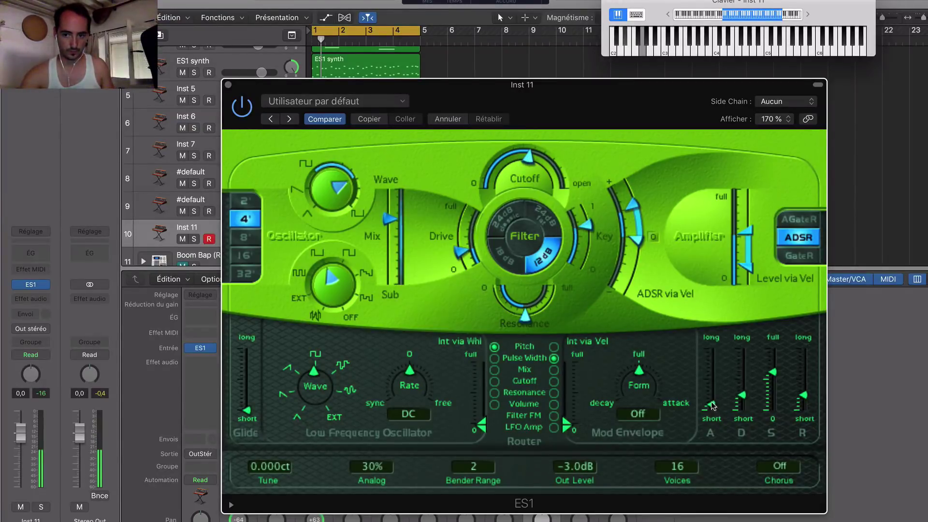
left_click(506, 269)
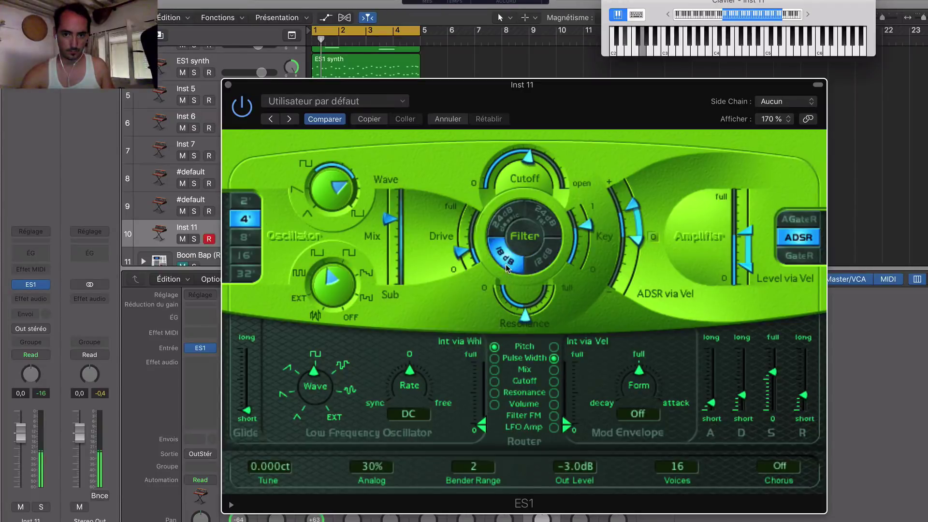
left_click(532, 261)
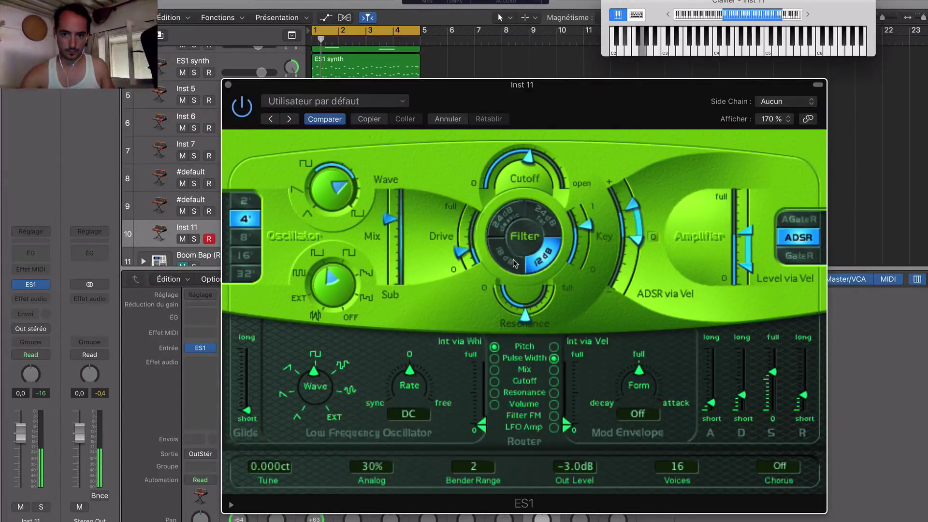
left_click(500, 260)
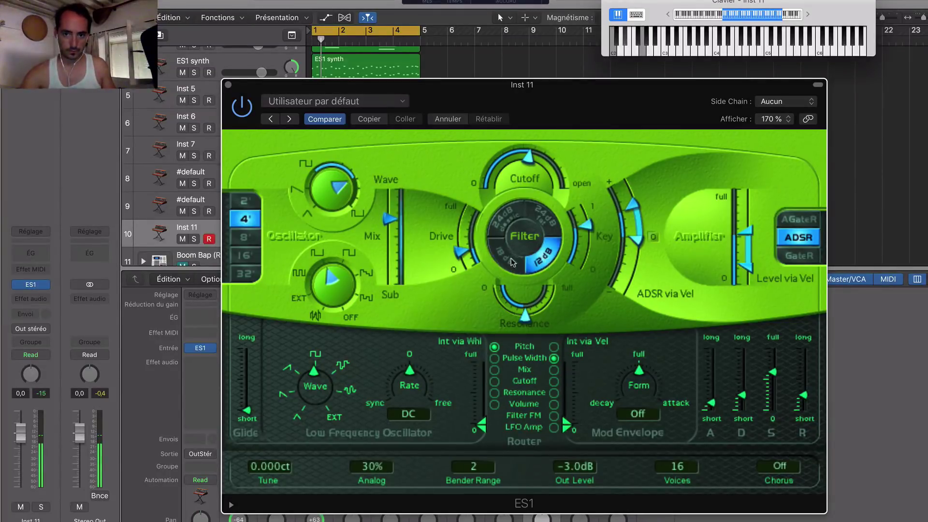
mouse_move(526, 318)
left_mouse_down()
mouse_move(545, 312)
mouse_move(506, 314)
mouse_move(537, 315)
mouse_move(518, 315)
left_mouse_up()
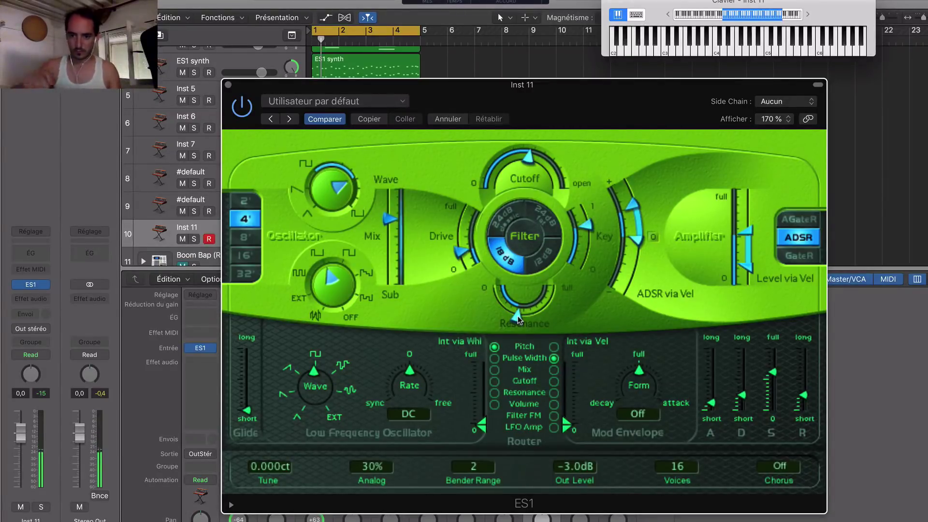
Lengthen the ADSR envelope, with attack and release above their midpoints and decay around the middle.
left_click_drag(711, 403, 747, 385)
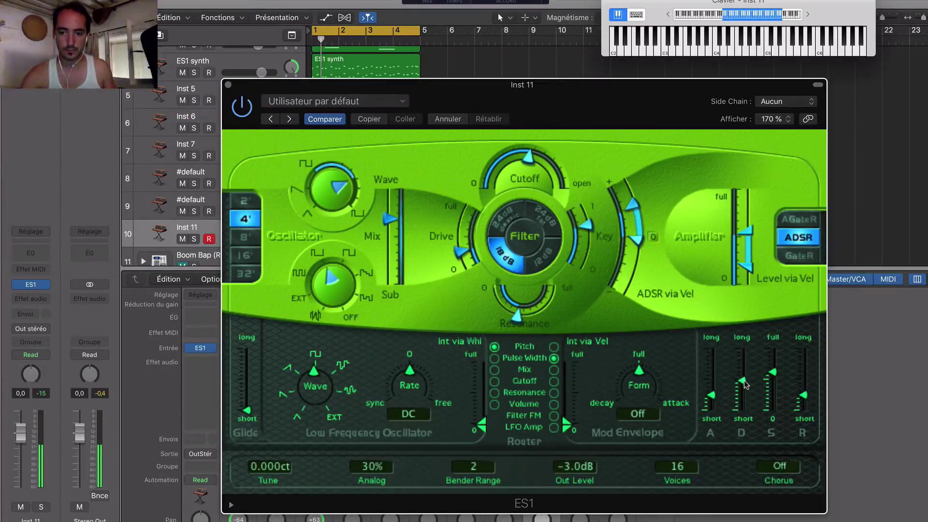
left_click_drag(808, 388, 805, 381)
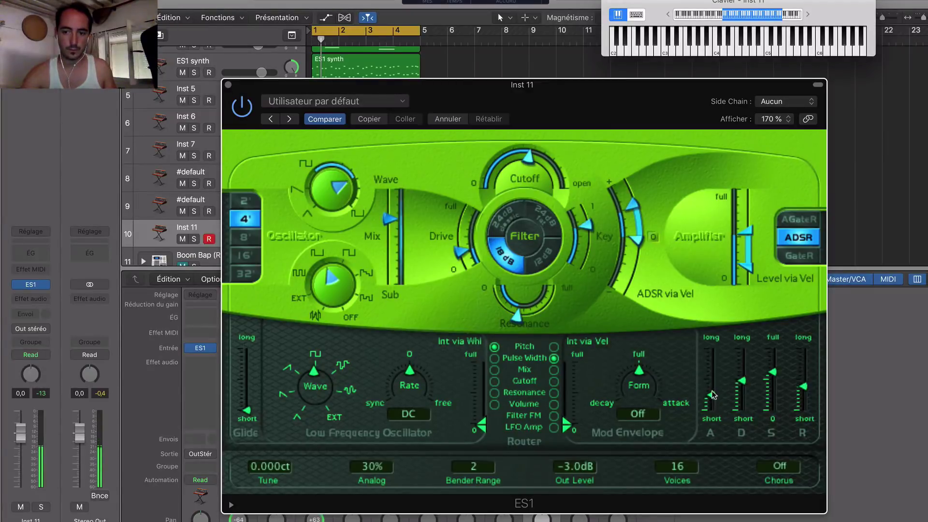
left_click_drag(712, 396, 715, 373)
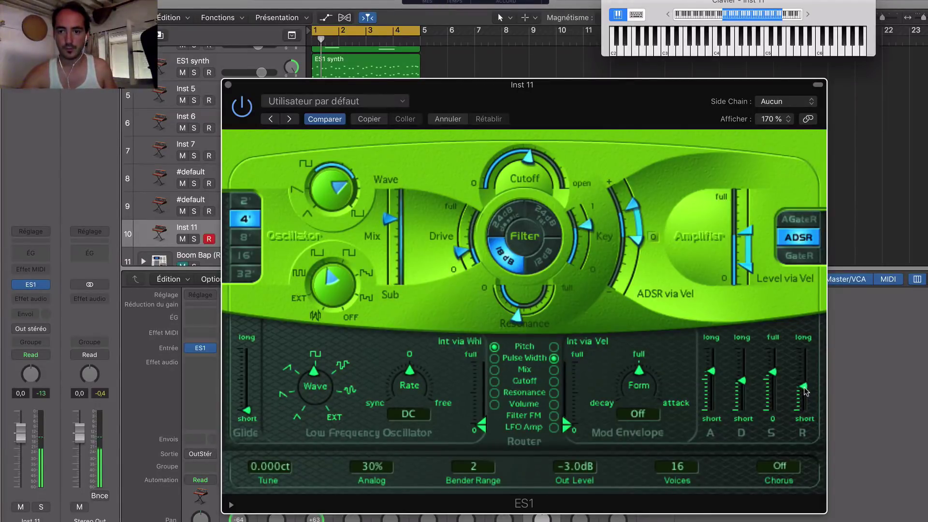
left_click_drag(804, 389, 804, 367)
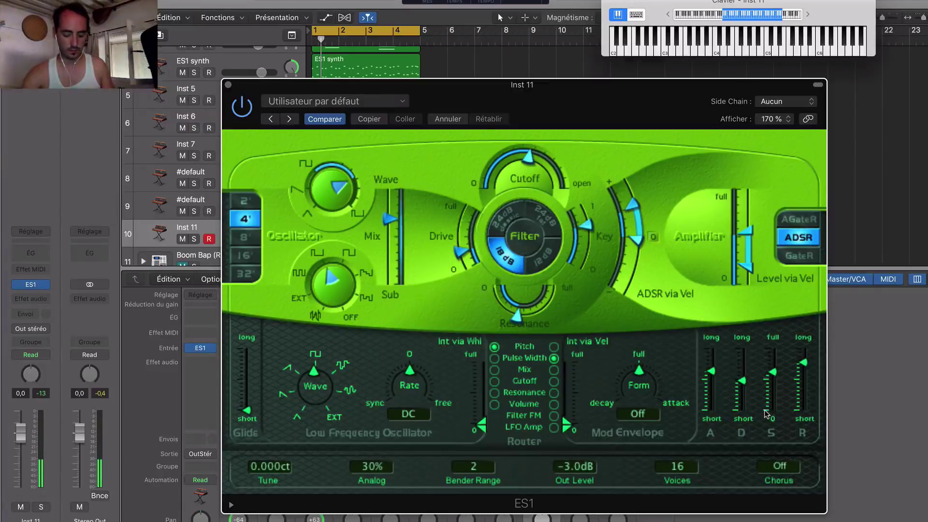
left_click_drag(803, 363, 804, 367)
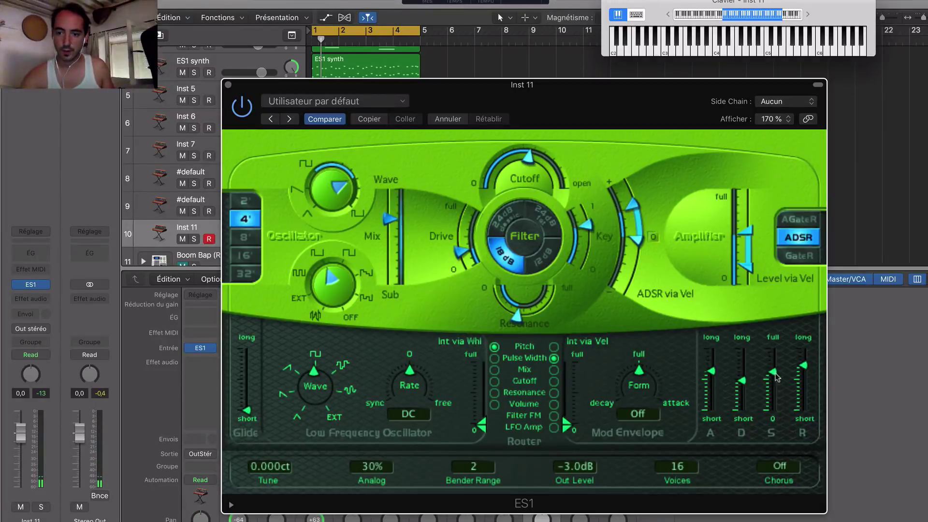
Lower the envelope's sustain to a bit over one-third and lengthen the decay to about the level of the release.
left_click_drag(776, 376, 777, 391)
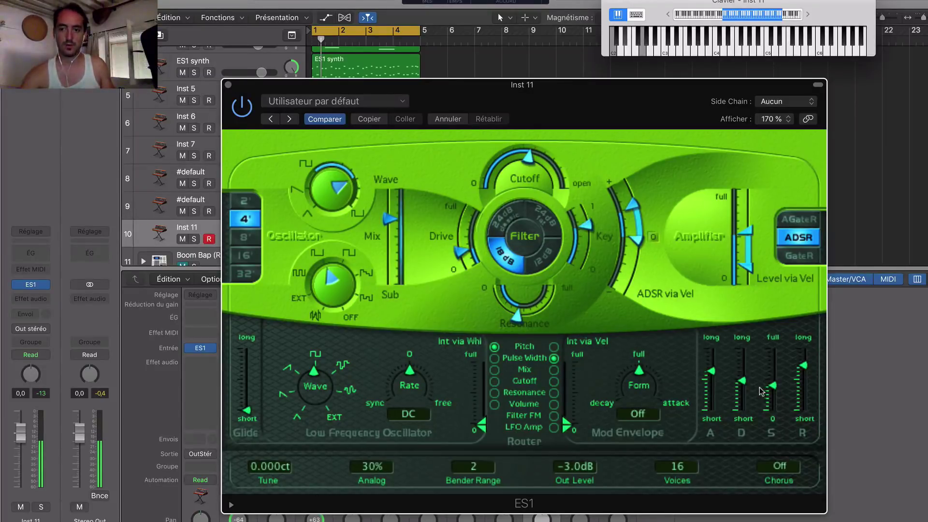
left_click_drag(743, 386, 743, 371)
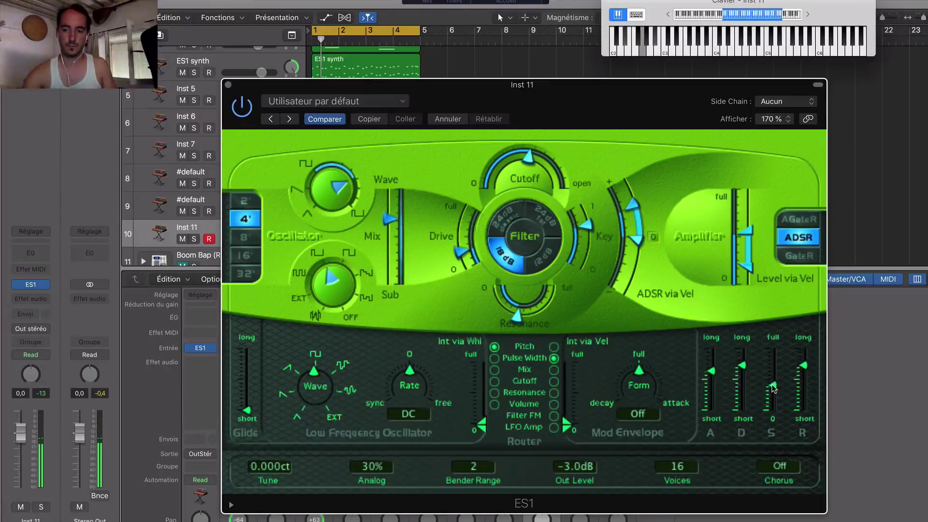
left_click_drag(774, 388, 773, 390)
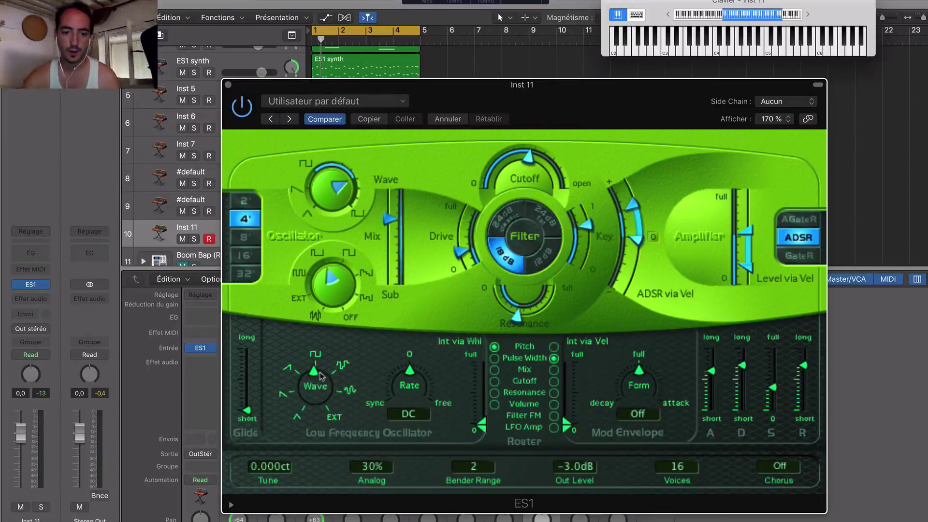
Set the LFO to a square wave at a 1/32d rate, with a low wheel intensity on Pitch.
left_click_drag(316, 376, 289, 397)
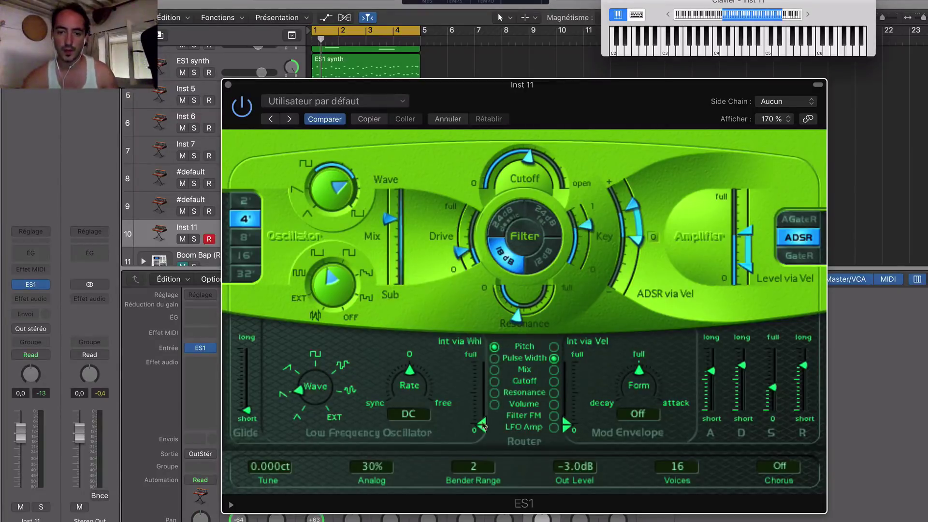
mouse_move(481, 428)
left_mouse_down()
mouse_move(482, 376)
mouse_move(481, 430)
left_mouse_up()
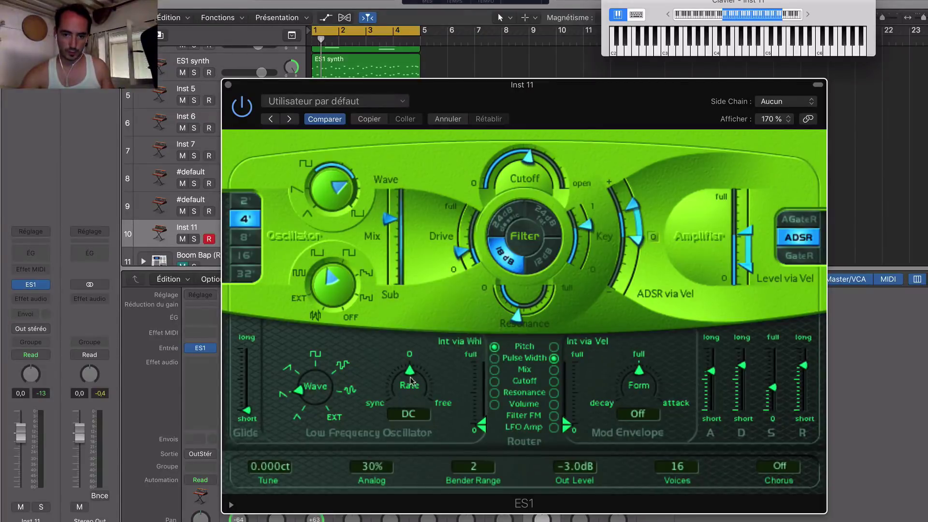
left_click_drag(409, 382, 405, 379)
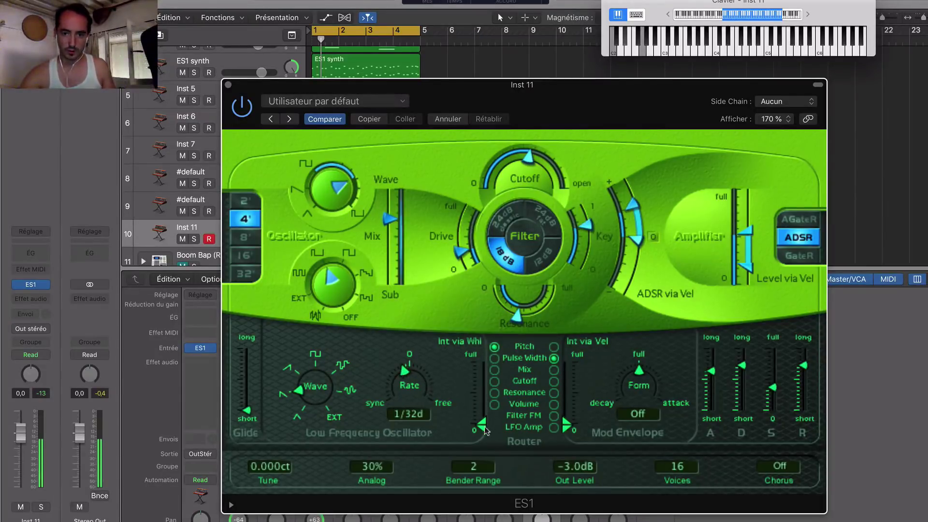
left_click_drag(482, 427, 480, 376)
left_click_drag(324, 371, 322, 363)
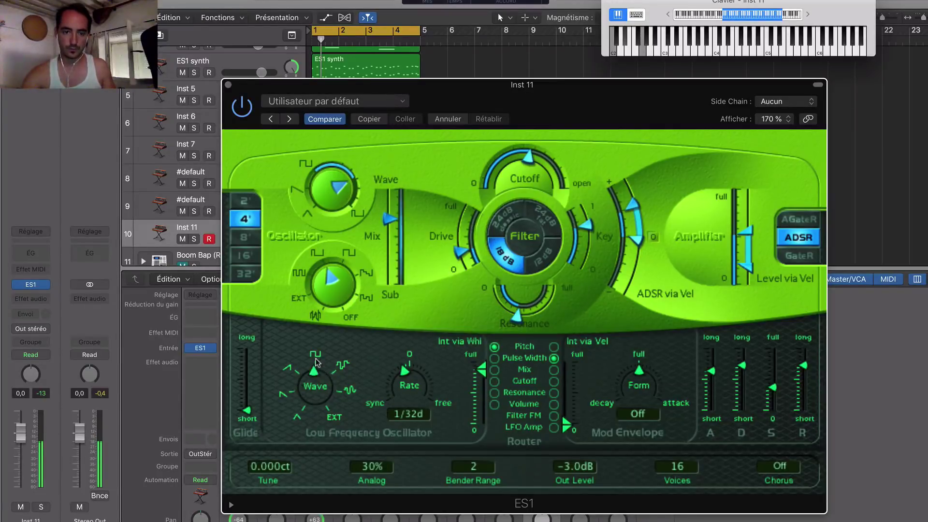
left_click_drag(483, 367, 480, 413)
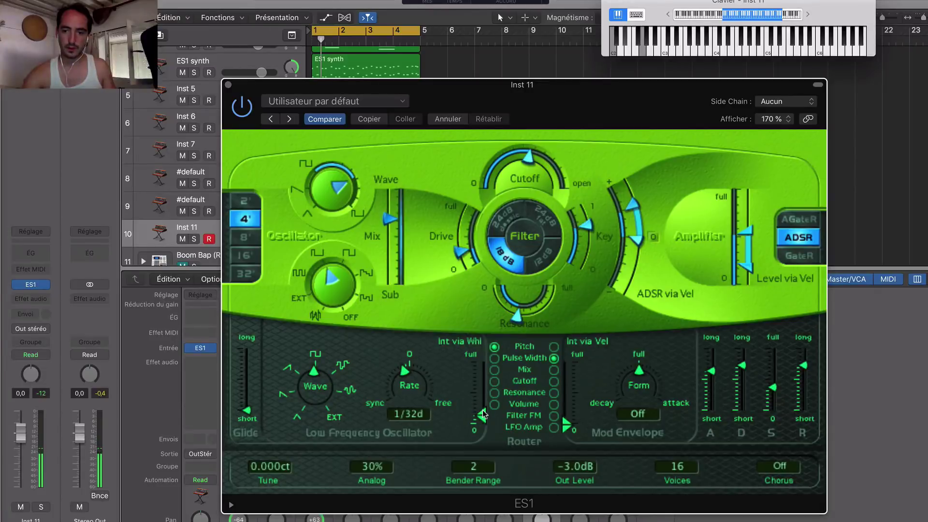
Route the LFO to Pulse Width with a wheel intensity range of roughly one-quarter to one-half, and shorten the release slightly.
left_click(493, 358)
left_click_drag(481, 419, 485, 371)
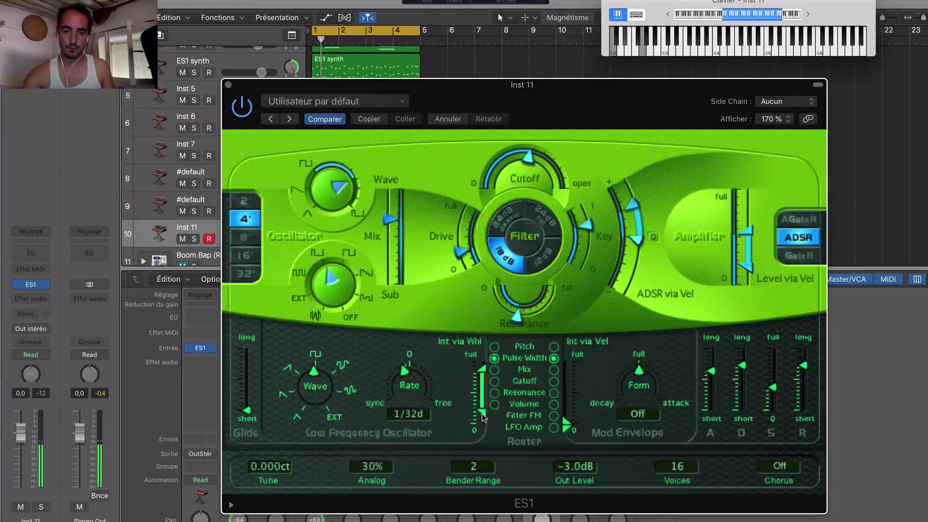
left_click_drag(481, 416, 486, 361)
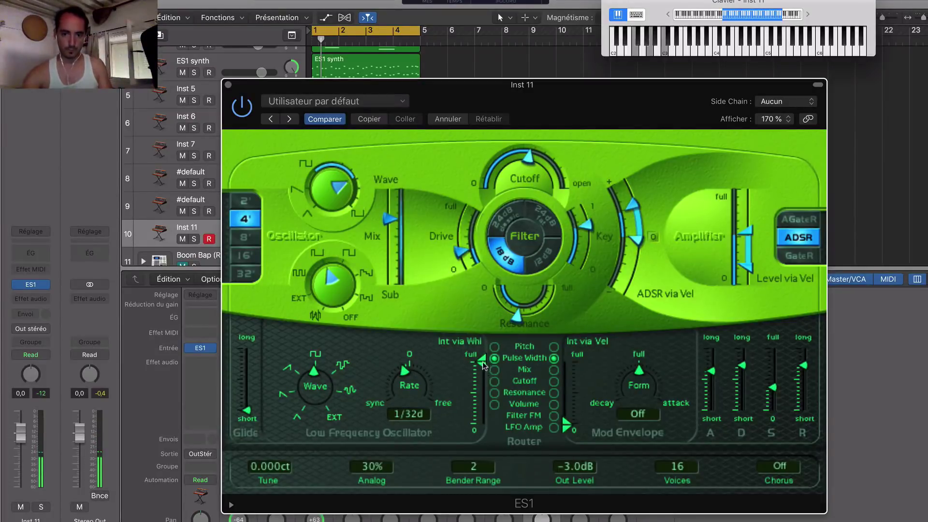
left_click_drag(484, 359, 485, 389)
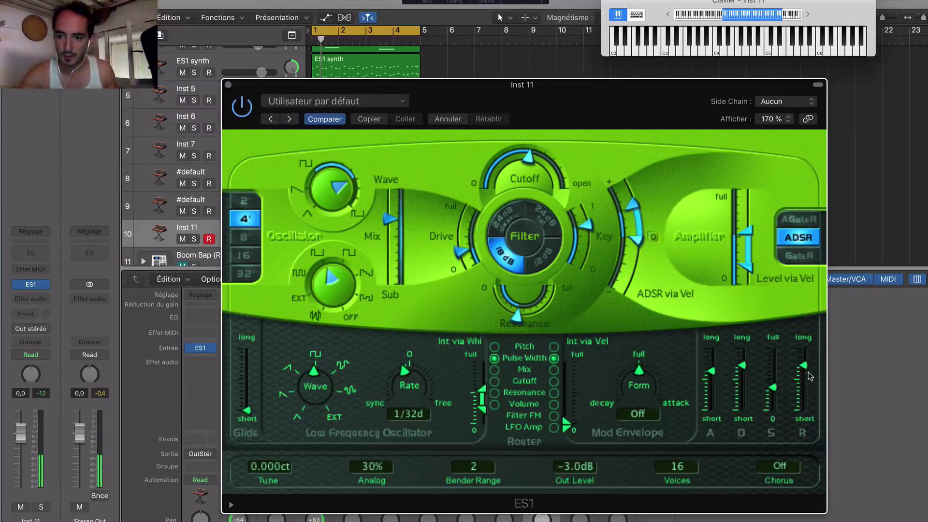
left_click_drag(807, 367, 807, 370)
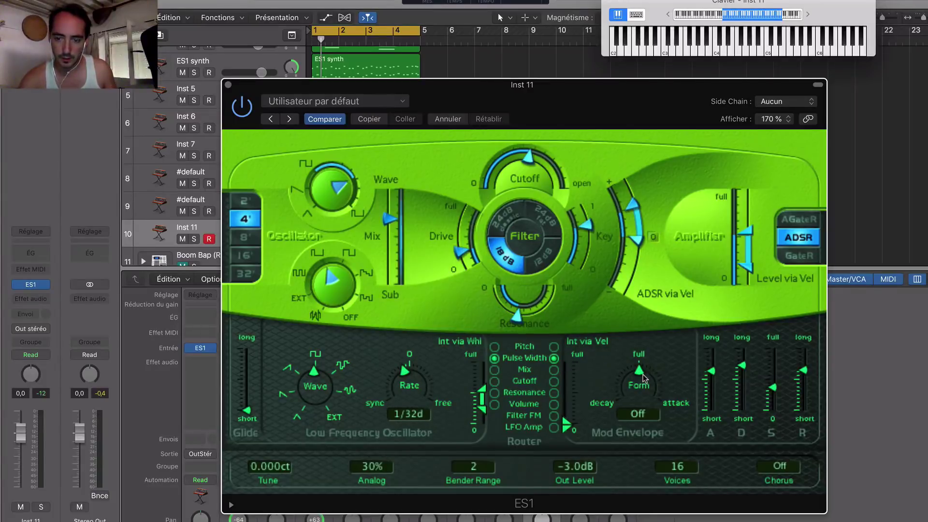
Route the mod envelope to Cutoff at near-full velocity intensity, set its Form to -840ms, and lengthen the ADSR attack slightly.
left_click(554, 381)
left_click_drag(566, 431, 566, 382)
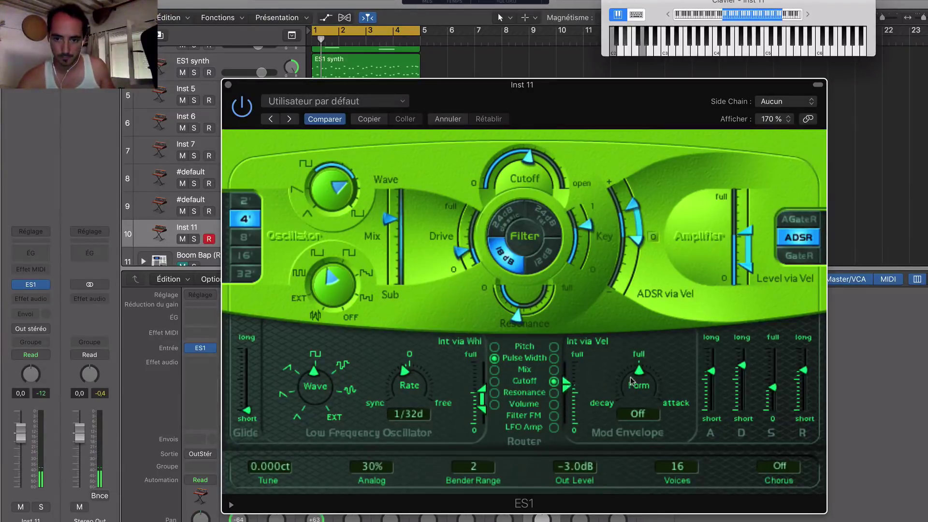
left_click_drag(639, 372, 687, 380)
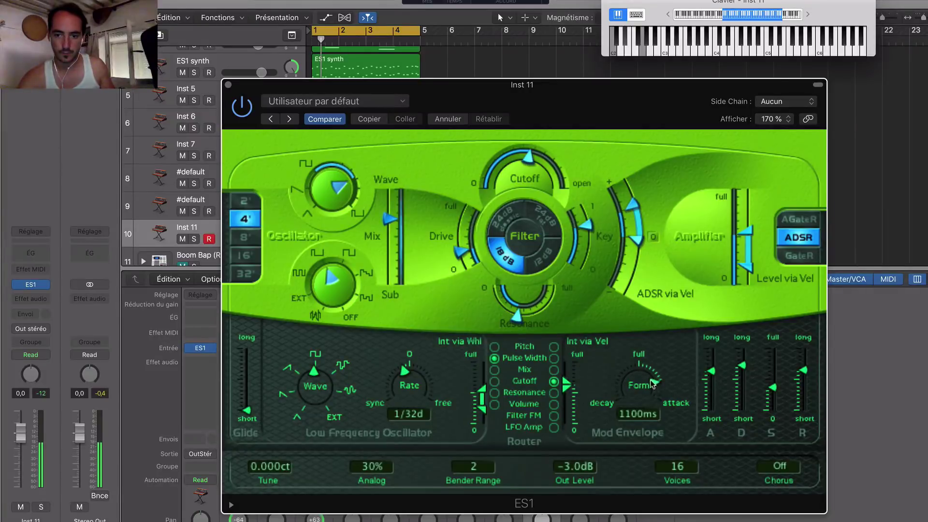
left_click_drag(565, 390, 569, 360)
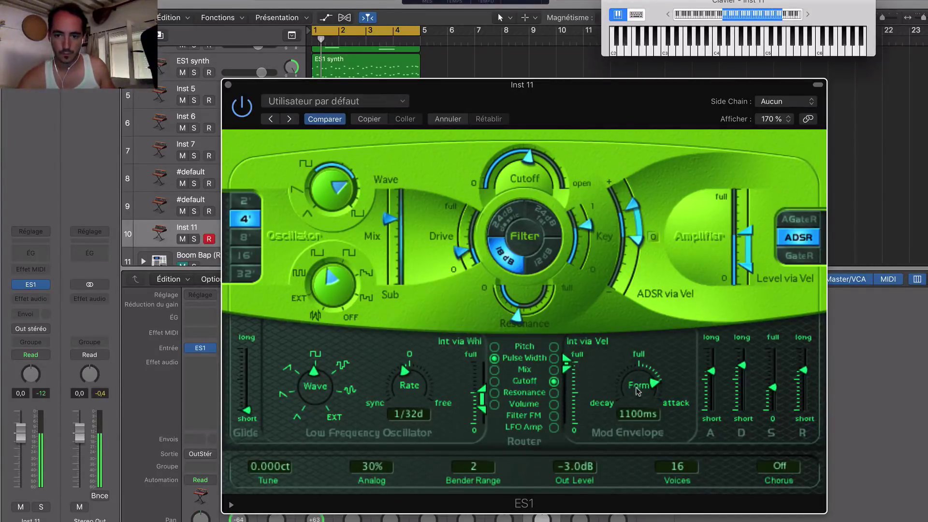
mouse_move(638, 387)
left_mouse_down()
mouse_move(630, 406)
mouse_move(624, 382)
left_mouse_up()
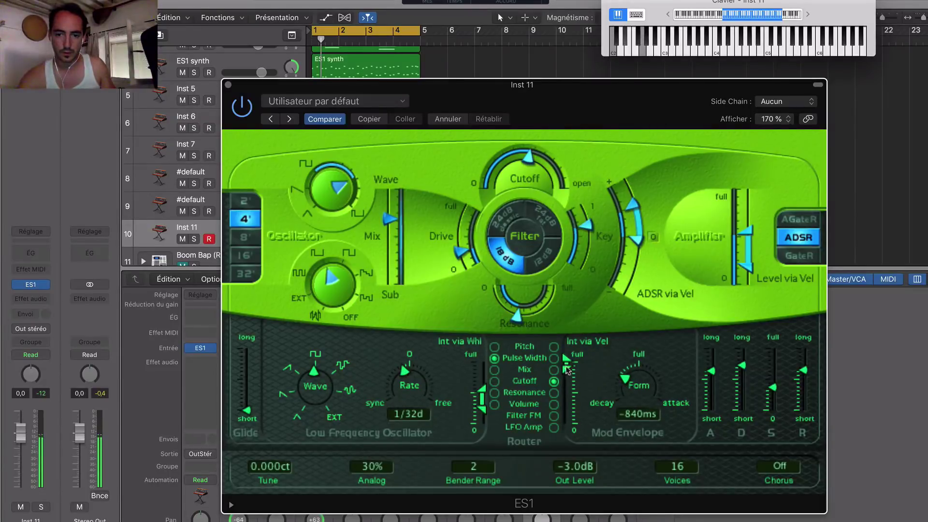
left_click_drag(567, 371, 566, 364)
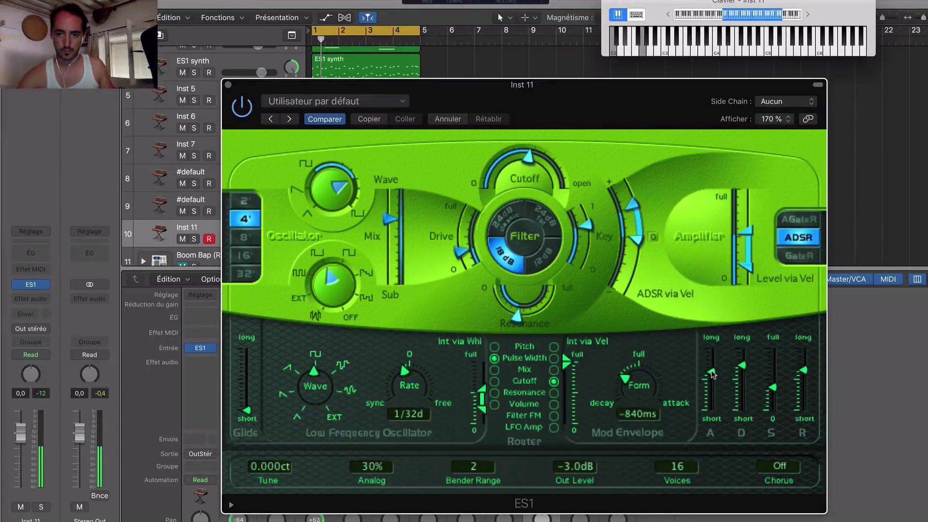
mouse_move(712, 374)
left_mouse_down()
mouse_move(712, 413)
mouse_move(716, 374)
left_mouse_up()
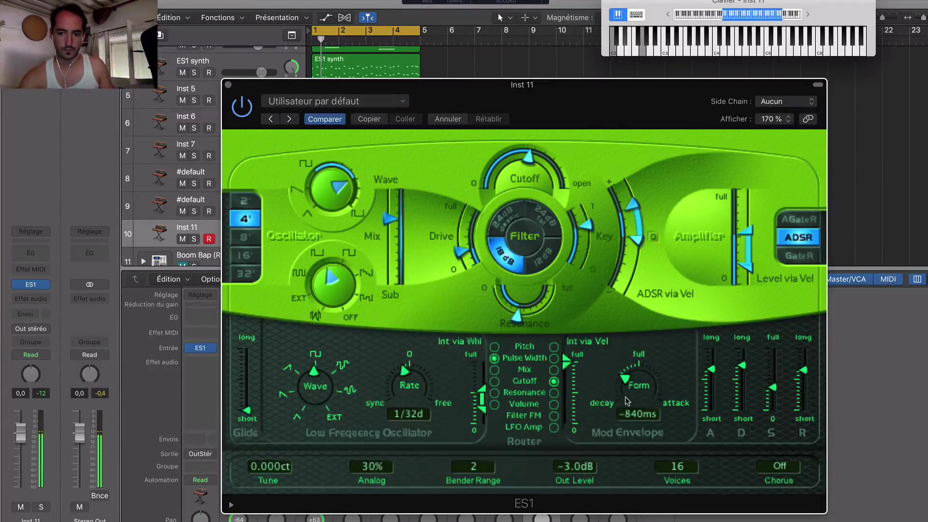
Lower the mod envelope's velocity intensity on Cutoff to about one-quarter and set its Form to -1000ms.
mouse_move(629, 400)
left_mouse_down()
mouse_move(628, 385)
mouse_move(626, 413)
left_mouse_up()
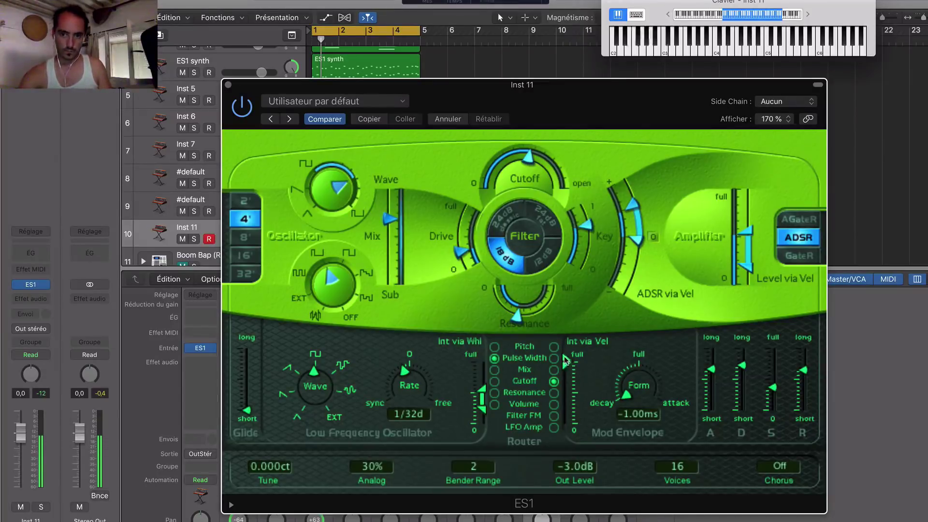
left_click_drag(566, 360, 569, 409)
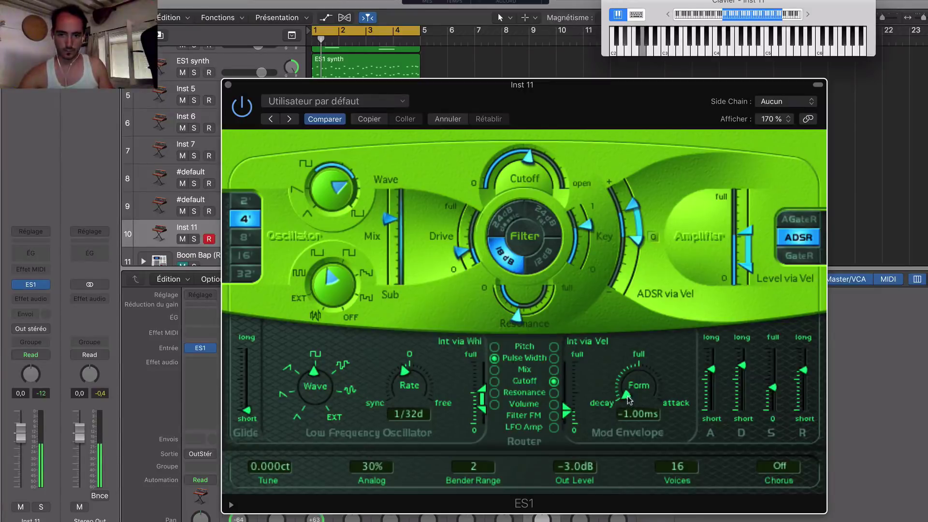
mouse_move(628, 399)
left_mouse_down()
mouse_move(626, 366)
mouse_move(628, 382)
left_mouse_up()
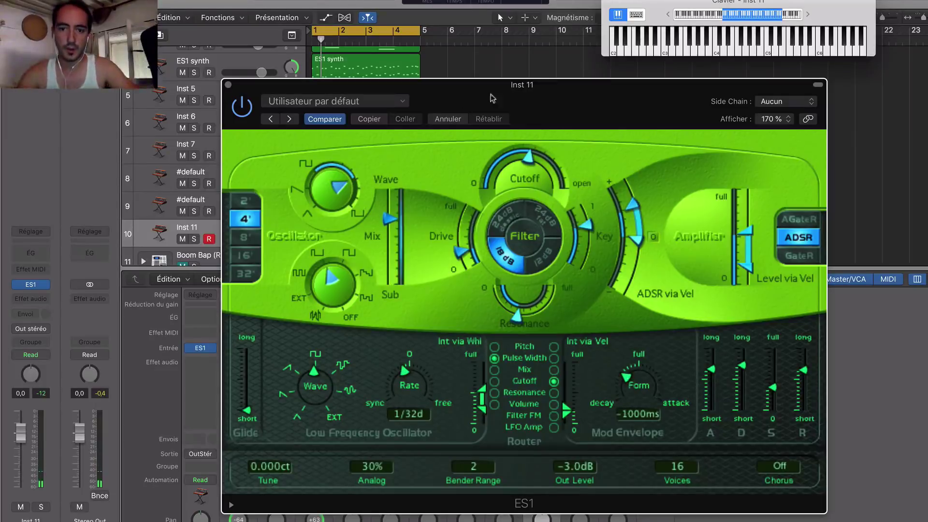
Save the ES1 settings as a preset named ES1-nappe-tuto in the presets subfolder of the synthesis favorites folder.
left_click_drag(501, 88, 502, 77)
left_click(334, 90)
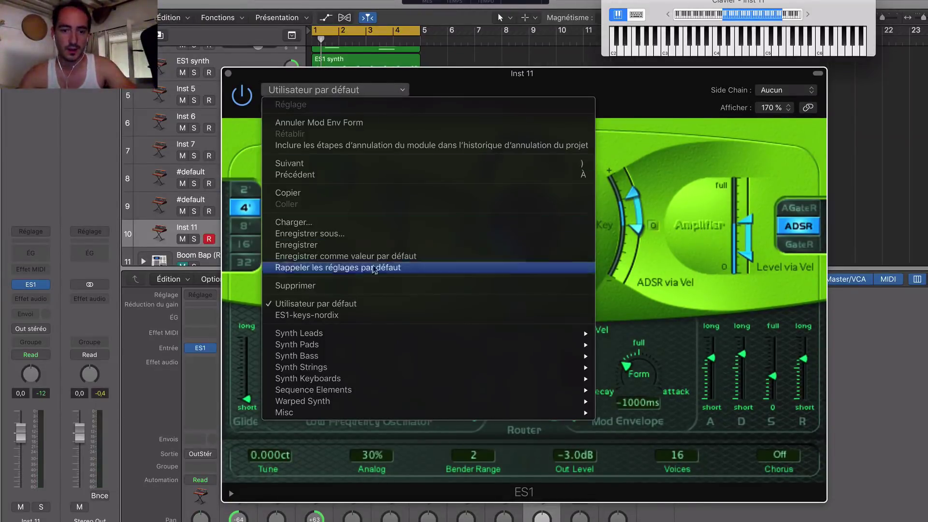
left_click(358, 233)
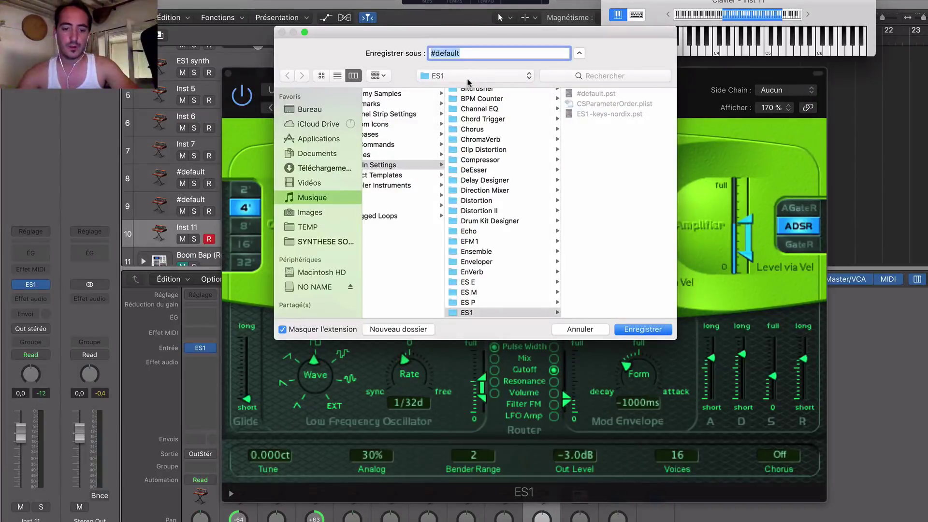
type("ES1")
left_click(336, 228)
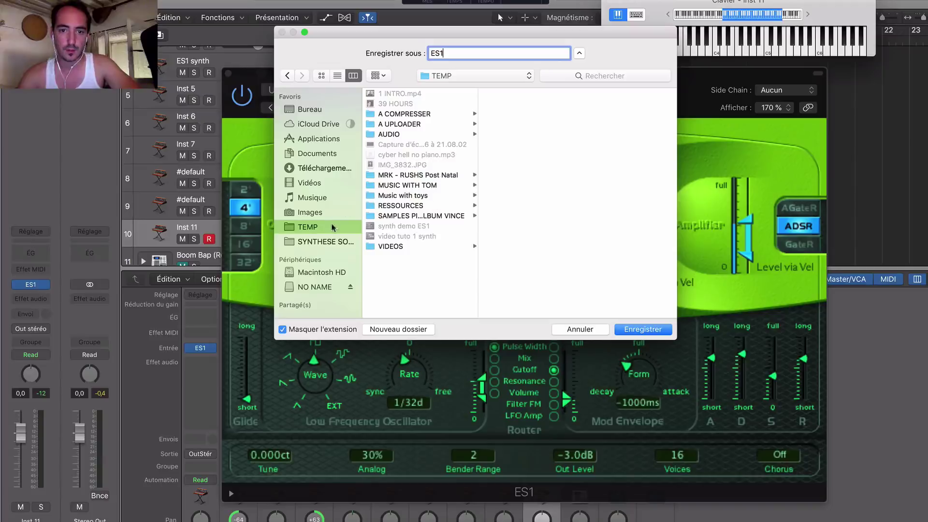
left_click(329, 242)
left_click(449, 95)
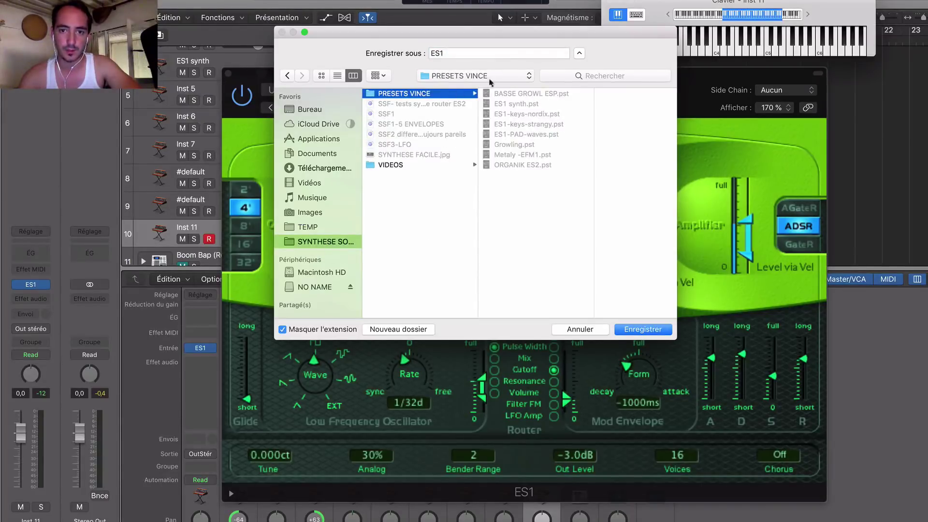
left_click(498, 54)
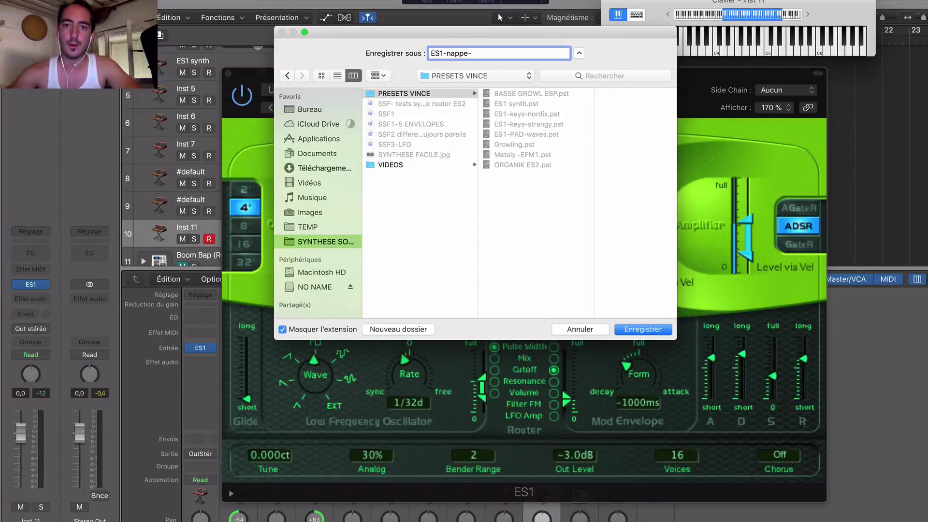
type("-nappe-tuto")
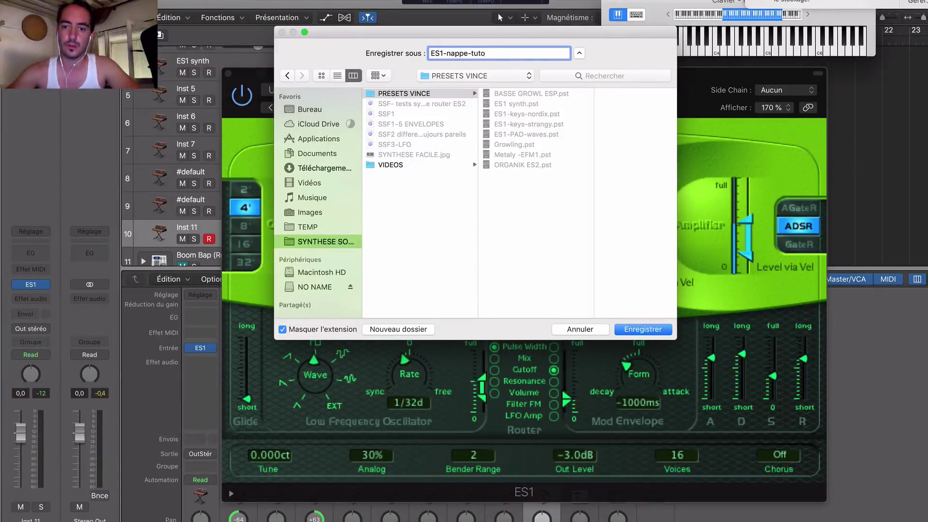
key("Return")
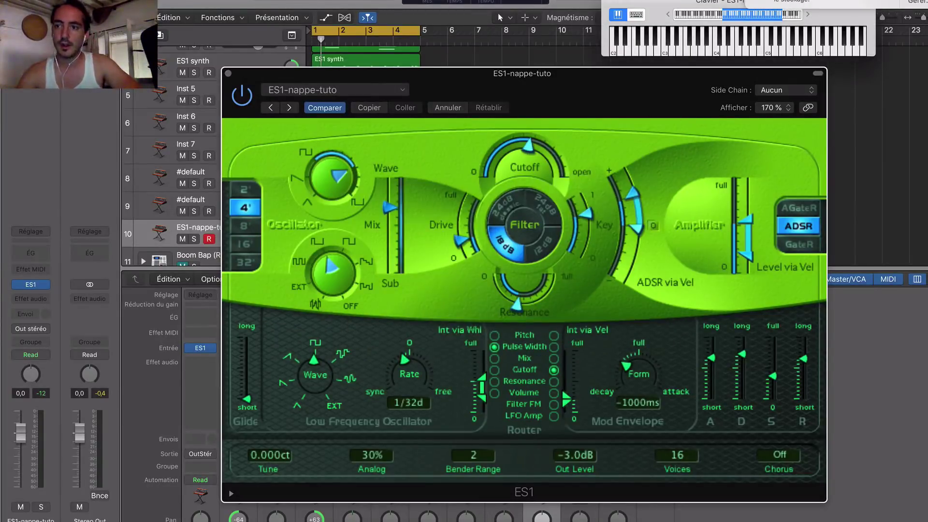
left_click_drag(654, 79, 652, 69)
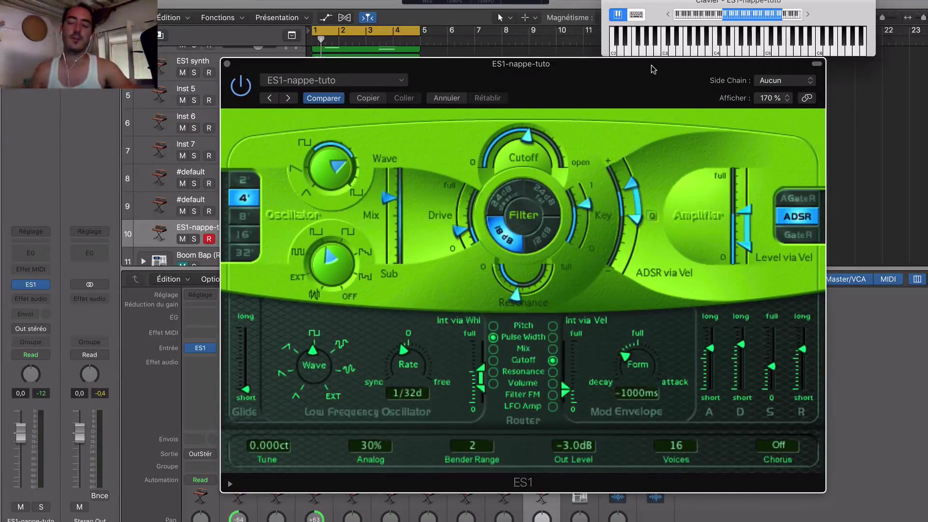
left_click(667, 0)
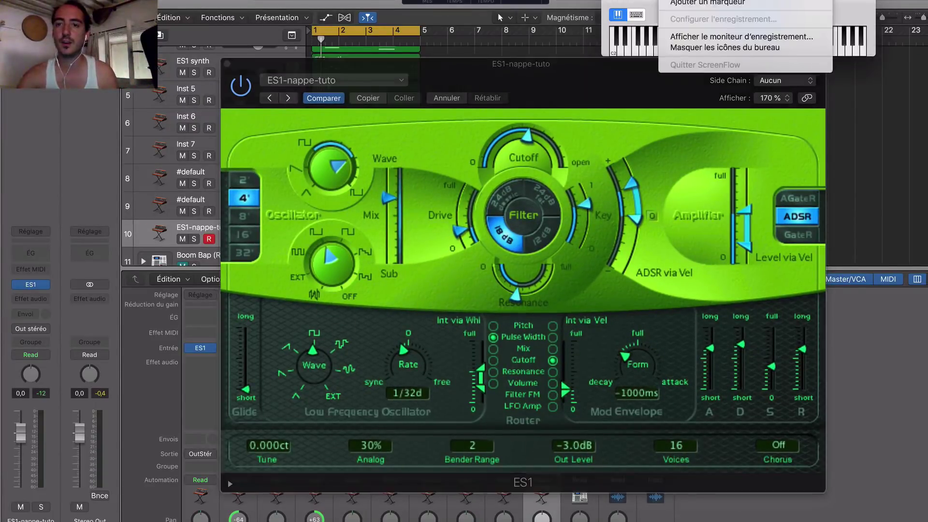
left_click(574, 99)
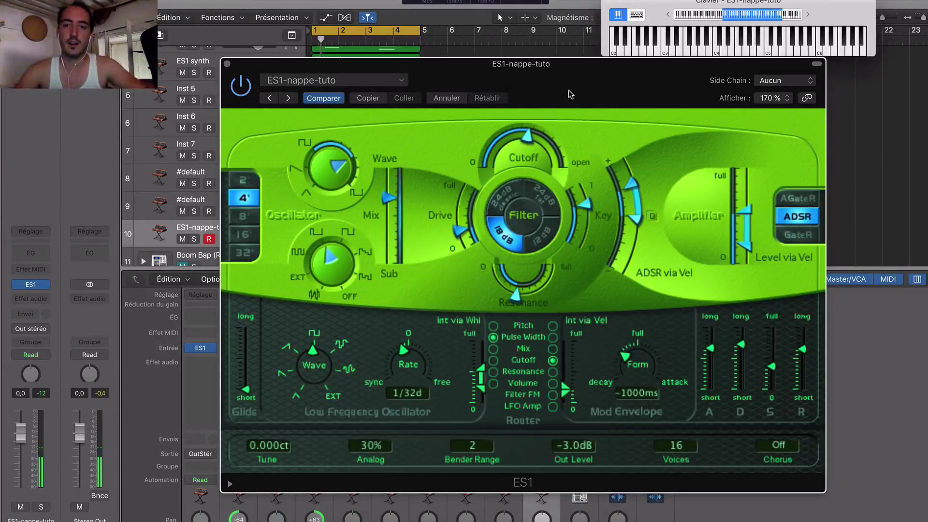
Move the ES1 window aside to uncover the tracks, then play the arrangement and review the regions on all tracks.
left_click_drag(574, 100, 695, 79)
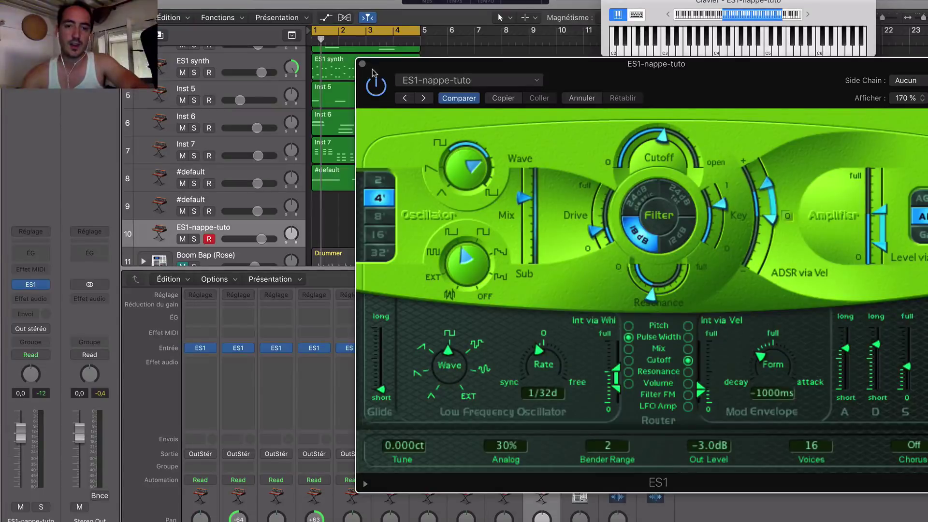
left_click_drag(378, 75, 490, 72)
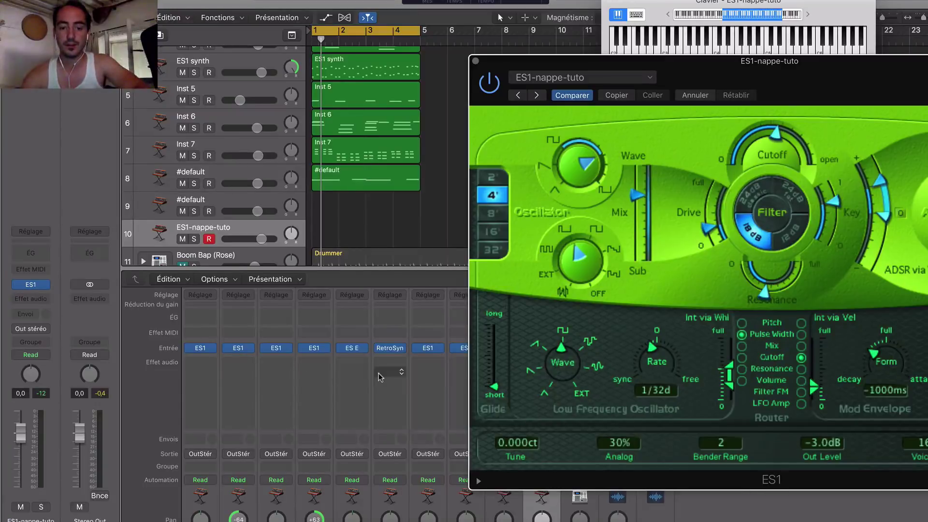
key("space")
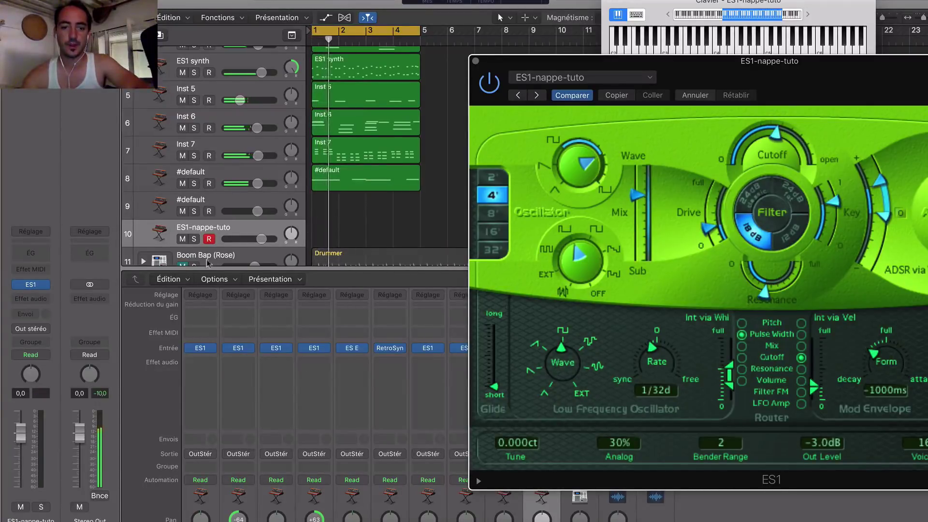
left_click(338, 258)
scroll(341, 242, "down", 1)
scroll(341, 241, "down", 1)
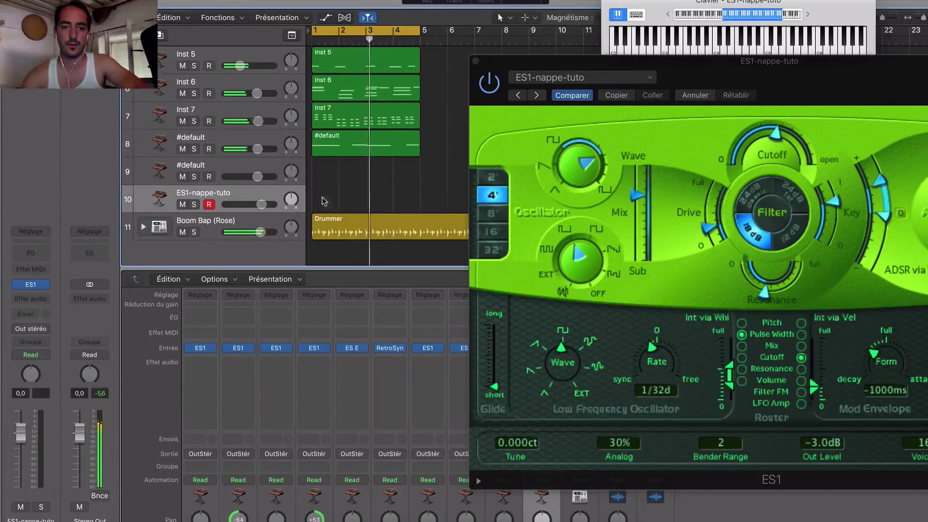
scroll(325, 193, "up", 6)
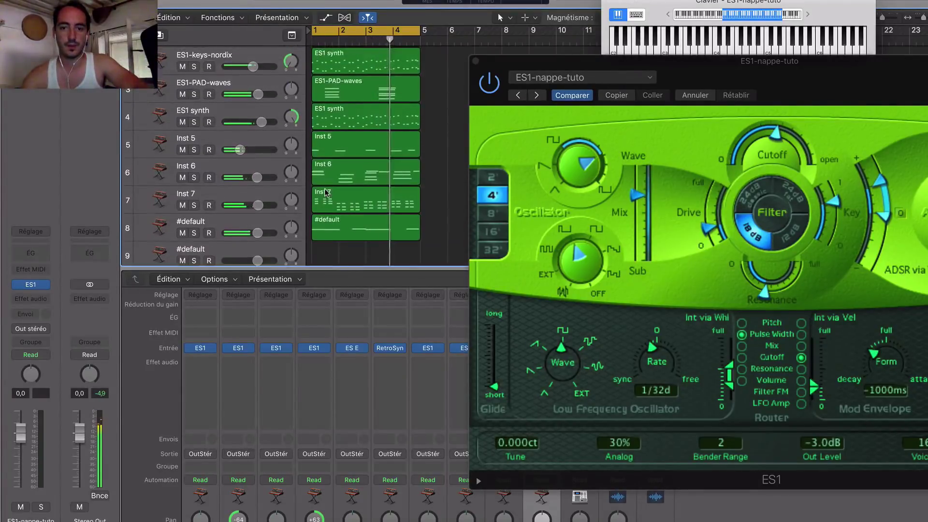
scroll(273, 219, "down", 4)
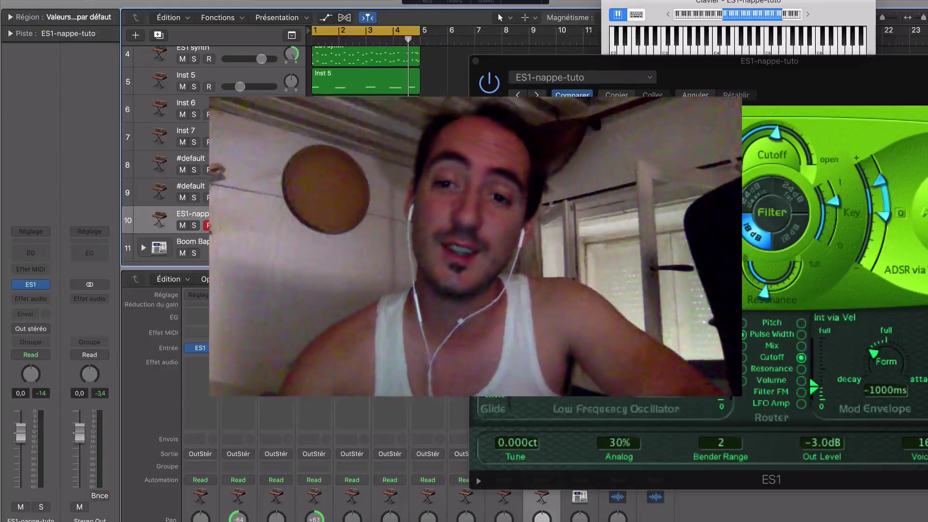
left_click_drag(728, 69, 444, 49)
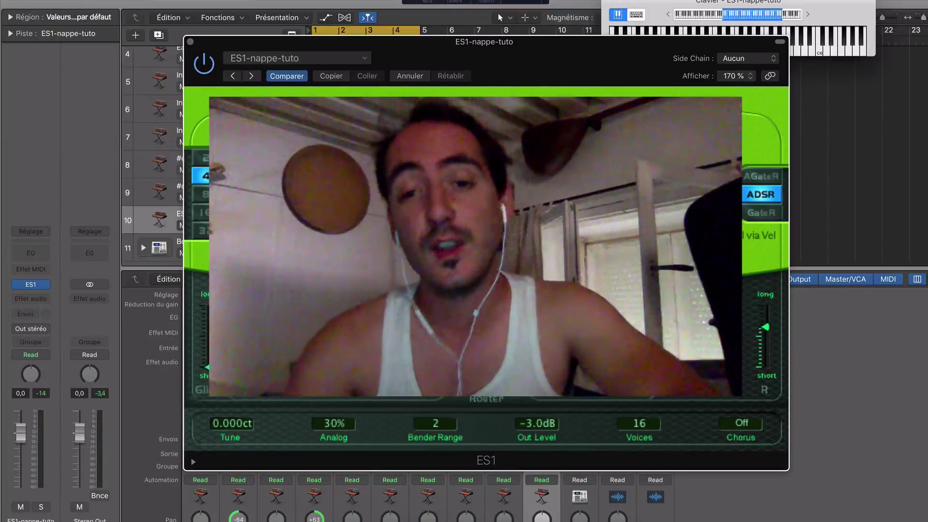
left_click_drag(572, 53, 576, 44)
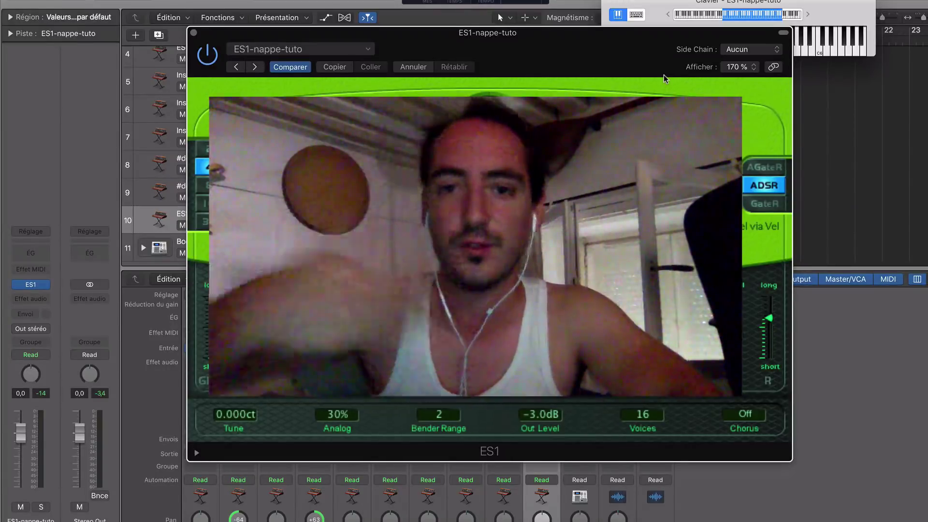
key("XF86MonBrightnessUp")
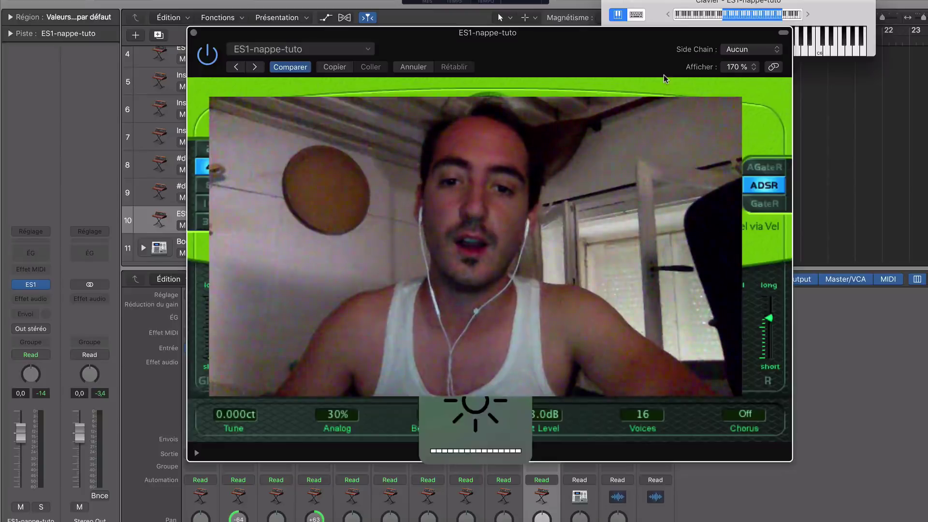